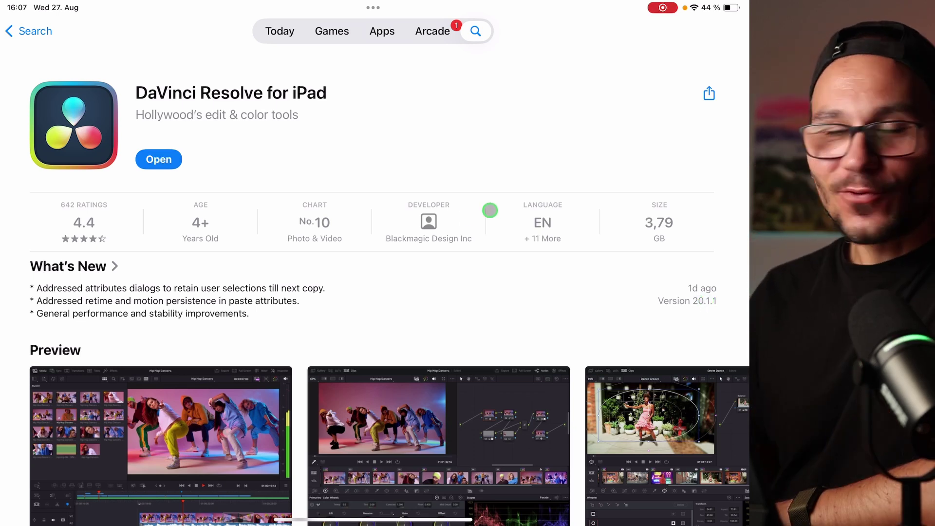
# Step: Read the full DaVinci Resolve 20.1.1 release notes, then switch to DaVinci Resolve
pyautogui.click(117, 265)
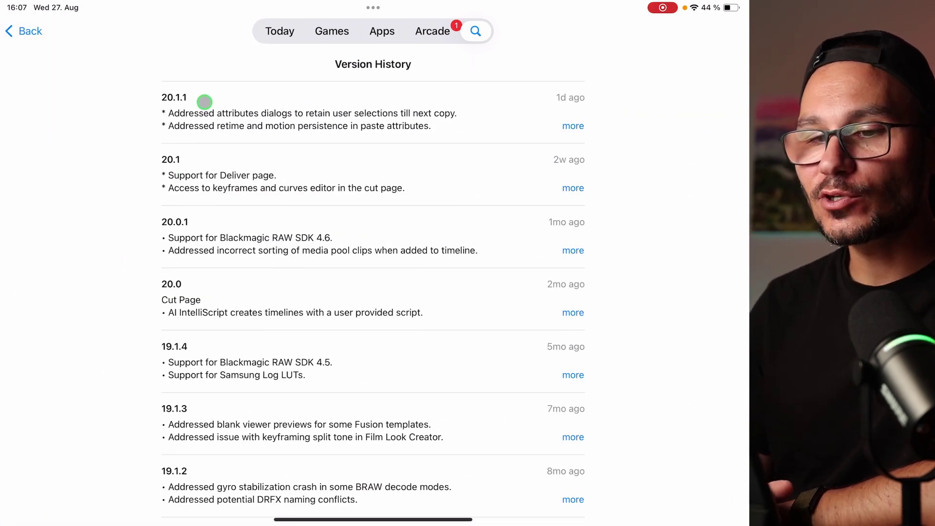
pyautogui.click(574, 126)
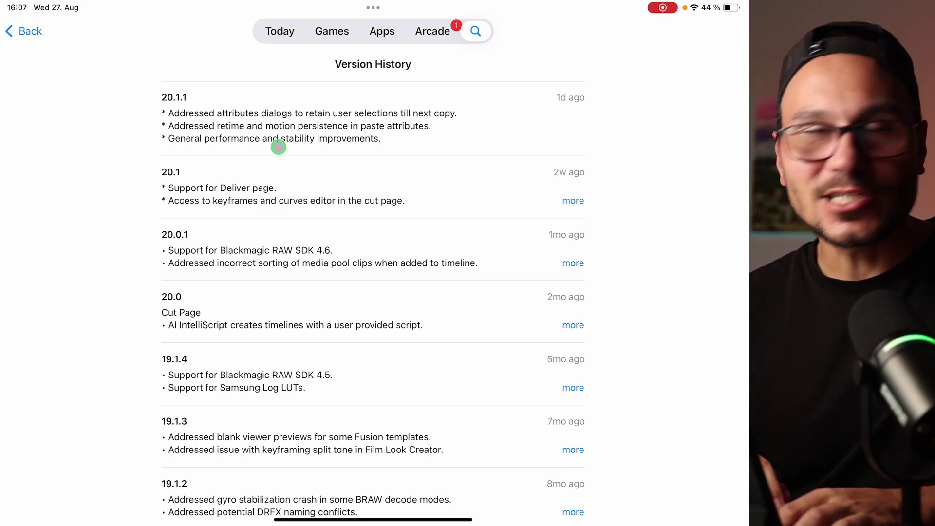
pyautogui.press('super+Tab')
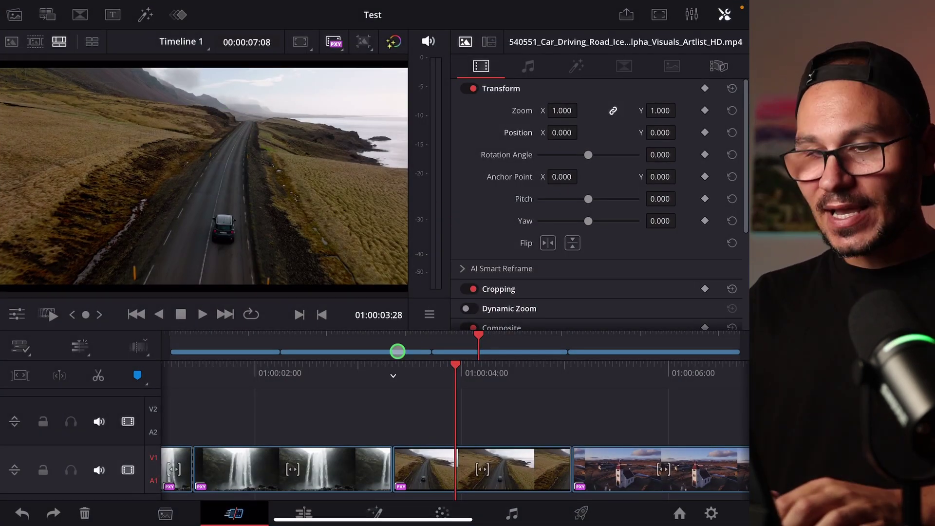
pyautogui.hscroll(-5, 453, 438)
pyautogui.hscroll(-3, 453, 439)
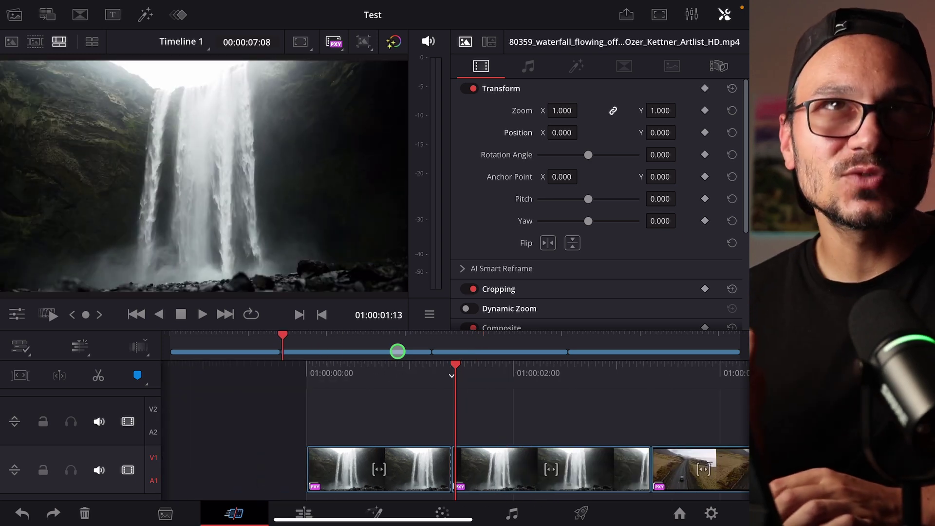
# Step: Move the playhead to 01:00:01:02 and select the first waterfall clip
pyautogui.click(453, 468)
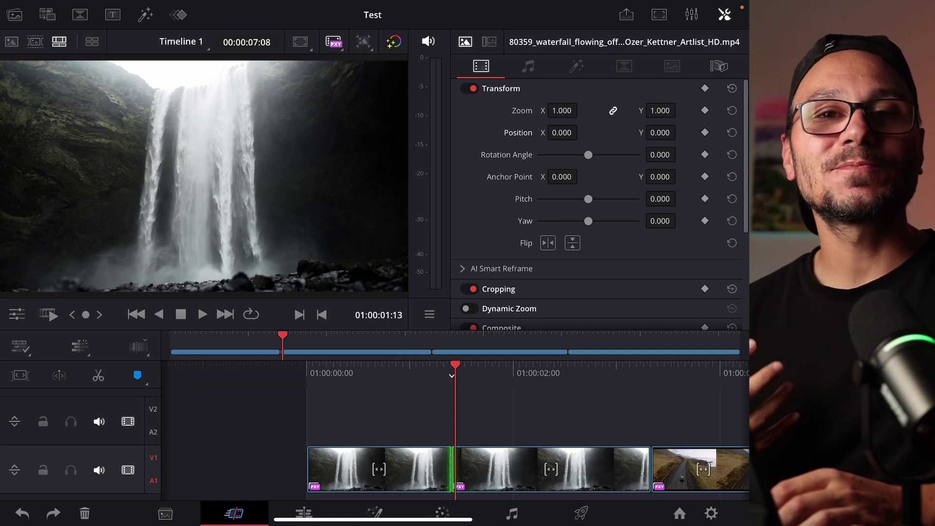
pyautogui.click(411, 352)
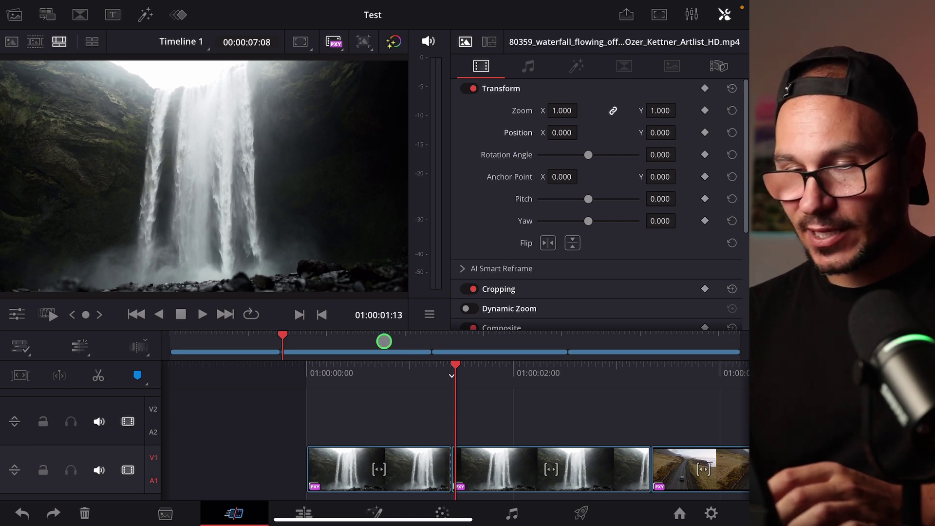
pyautogui.moveTo(520, 362); pyautogui.dragTo(557, 367)
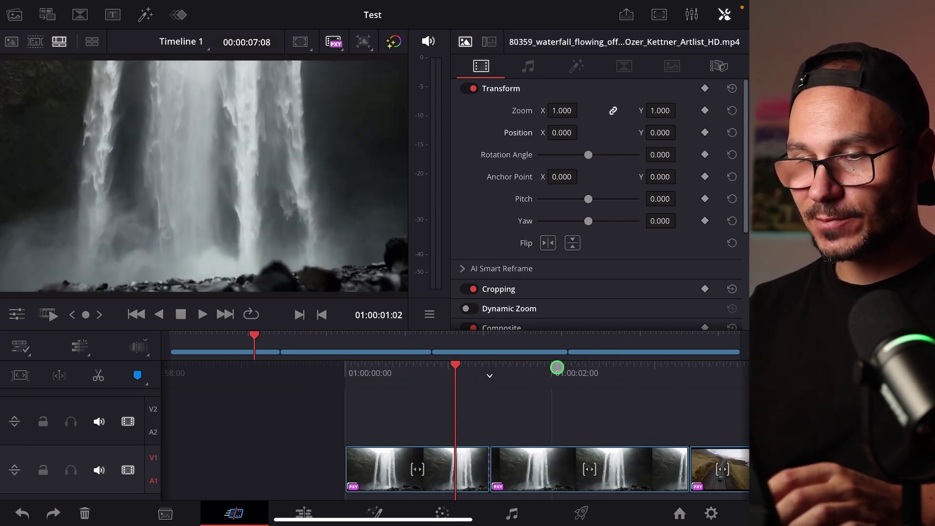
pyautogui.click(496, 444)
pyautogui.click(462, 466)
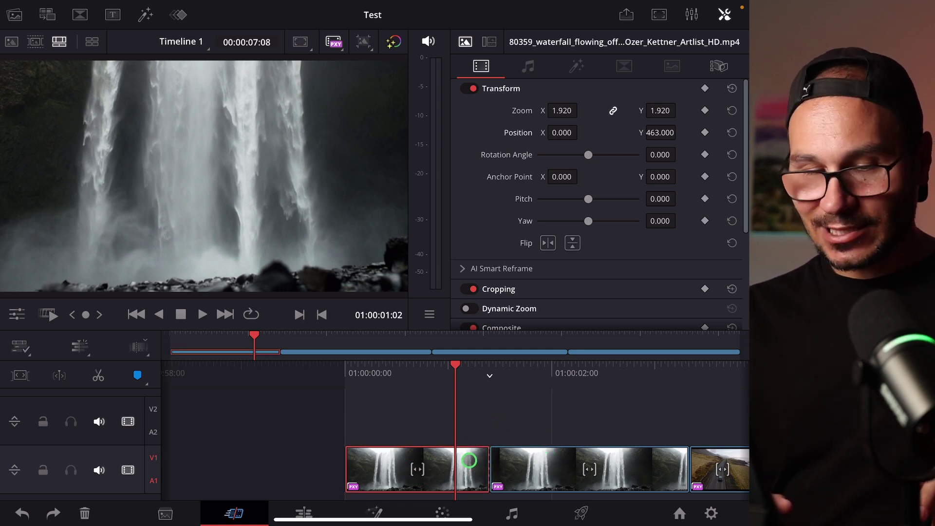
# Step: Copy the first waterfall clip and select the second waterfall clip
pyautogui.click(469, 460)
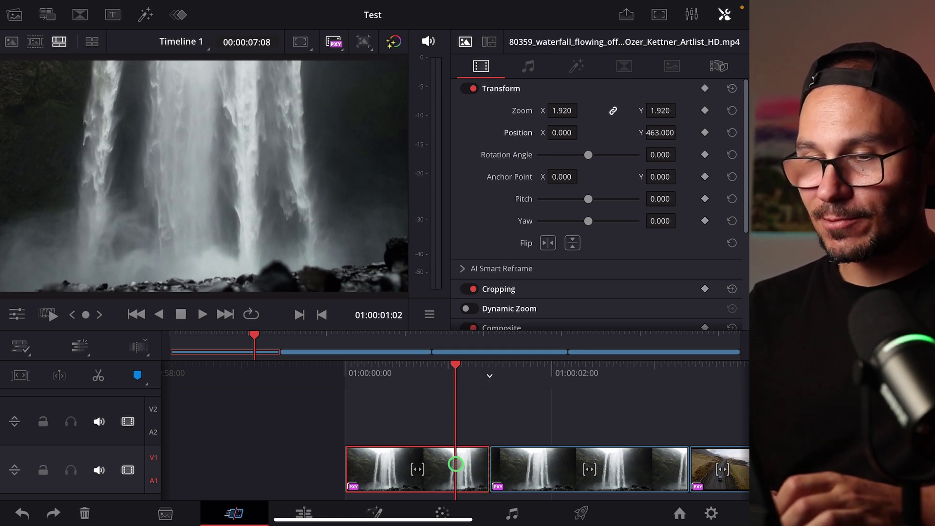
pyautogui.rightClick(455, 464)
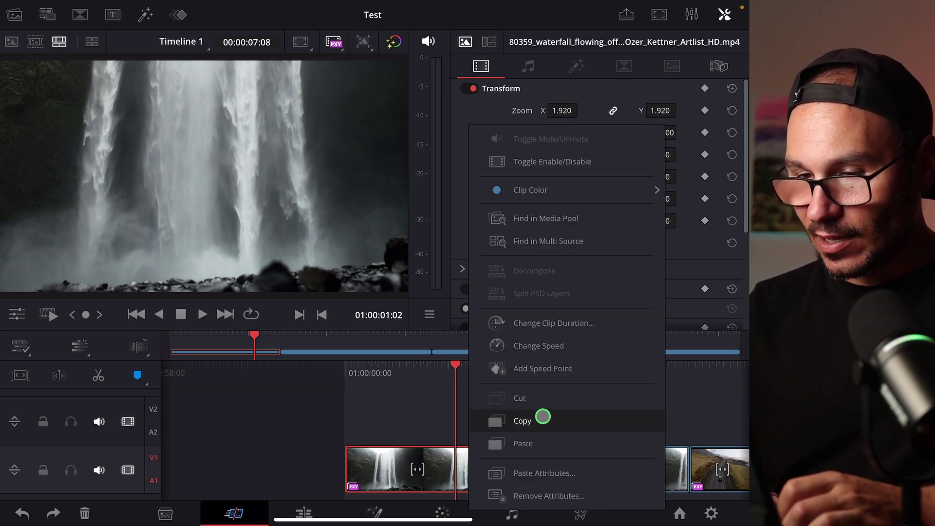
pyautogui.click(535, 424)
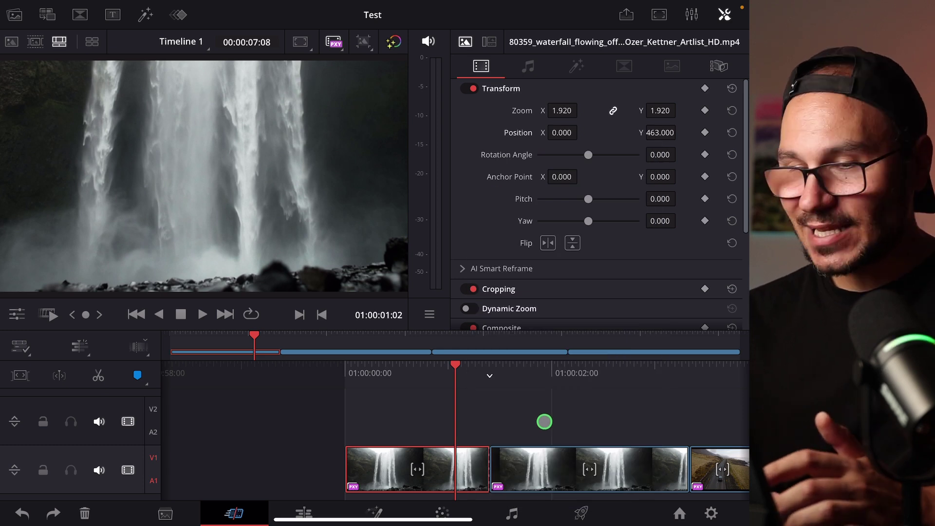
pyautogui.moveTo(596, 380); pyautogui.dragTo(587, 379)
pyautogui.click(541, 488)
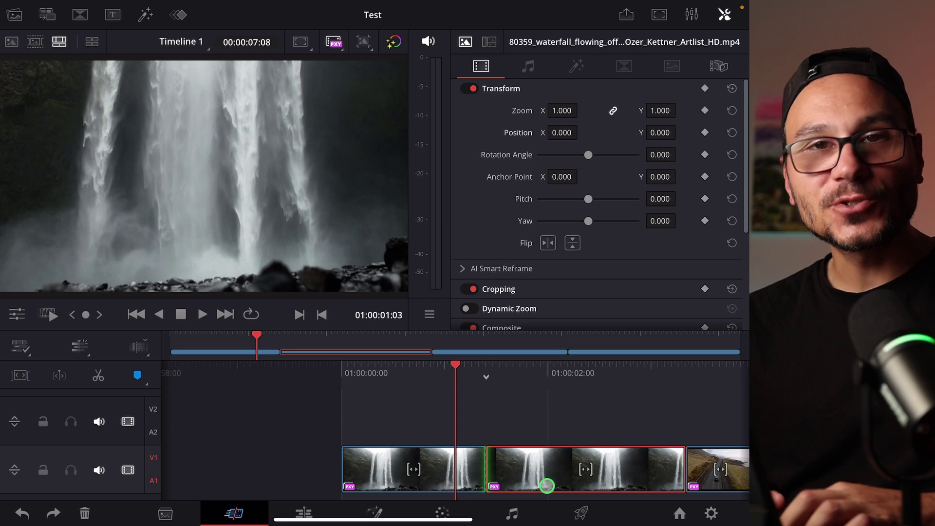
# Step: Paste Zoom 1.920 and Position Y 463 onto the second waterfall clip via Paste Attributes
pyautogui.rightClick(547, 479)
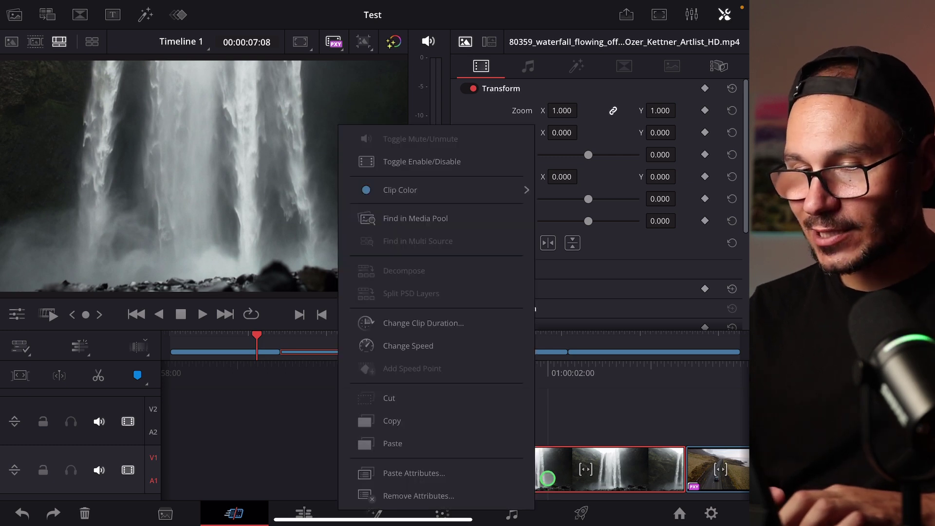
pyautogui.click(451, 473)
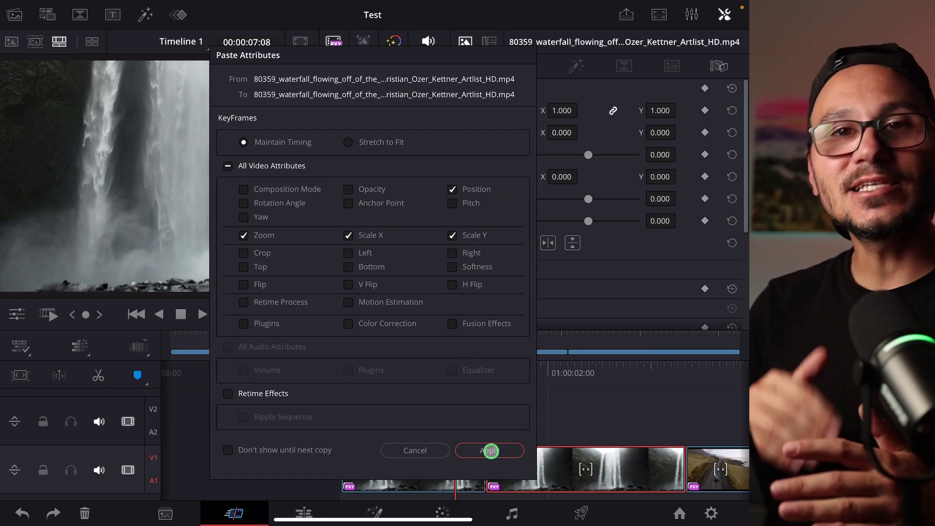
pyautogui.click(491, 453)
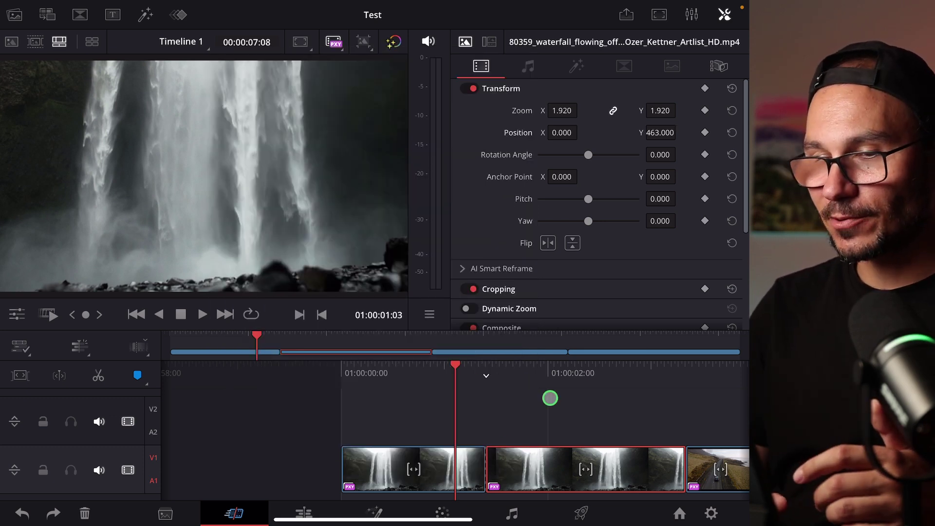
# Step: Paste the copied Zoom 1.920 and Position Y 463 onto the road clip
pyautogui.moveTo(551, 398)
pyautogui.mouseDown()
pyautogui.moveTo(520, 369)
pyautogui.moveTo(689, 370)
pyautogui.moveTo(442, 384)
pyautogui.mouseUp()
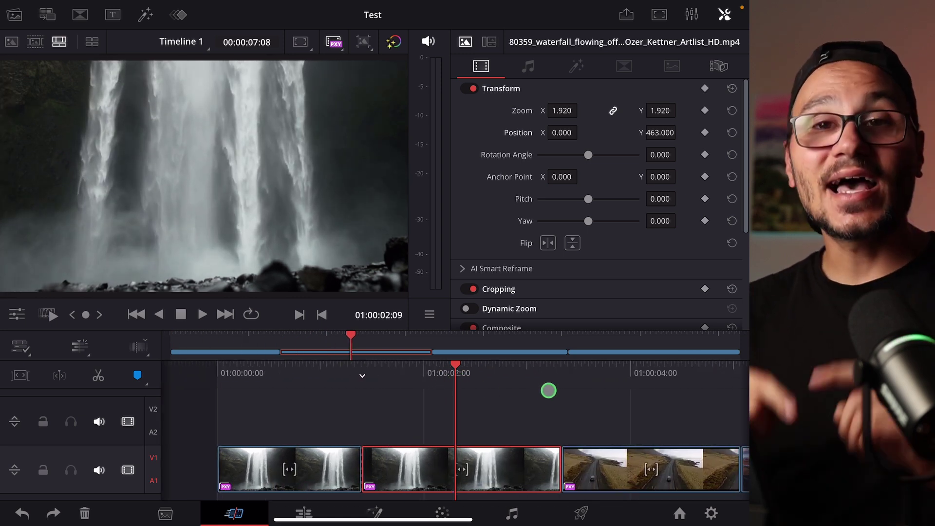
pyautogui.press('v')
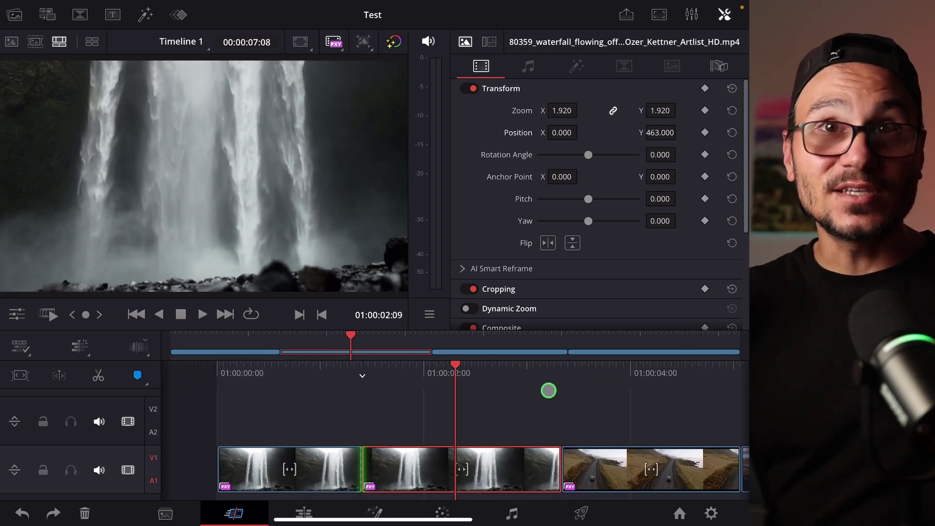
pyautogui.press('u')
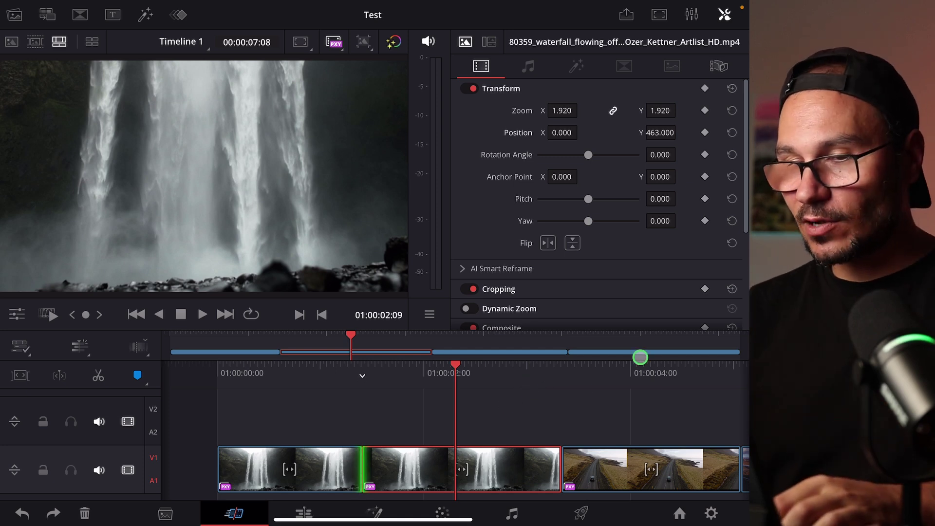
pyautogui.moveTo(627, 367); pyautogui.dragTo(486, 367)
pyautogui.click(479, 449)
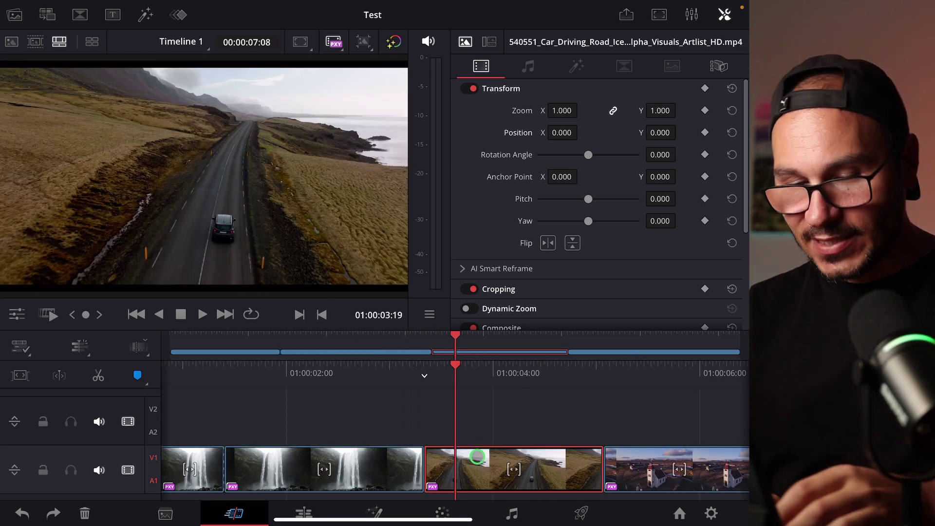
pyautogui.hotkey('alt', 'v')
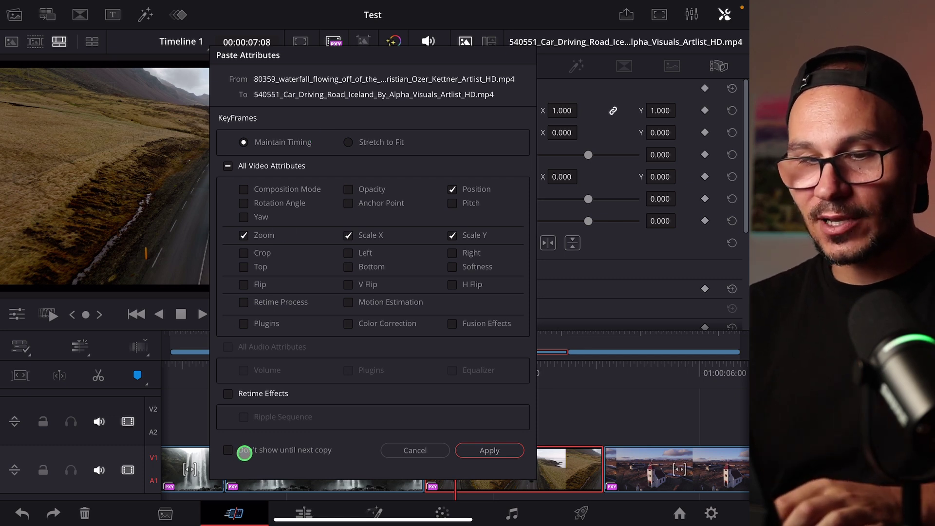
pyautogui.click(497, 451)
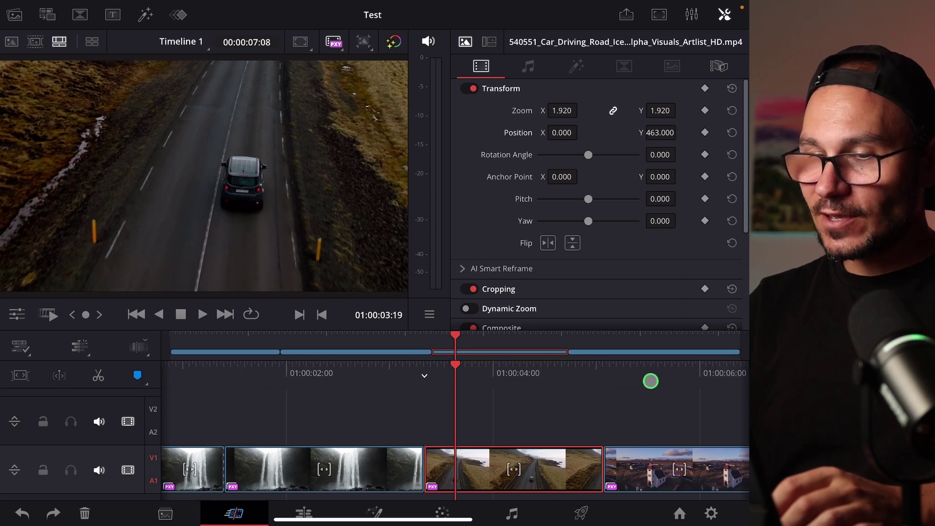
pyautogui.moveTo(651, 380); pyautogui.dragTo(455, 387)
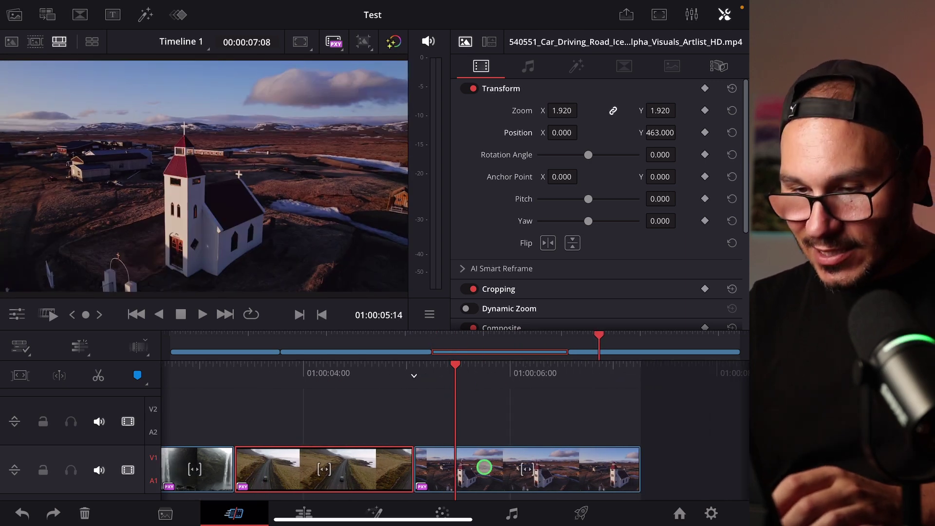
pyautogui.rightClick(484, 466)
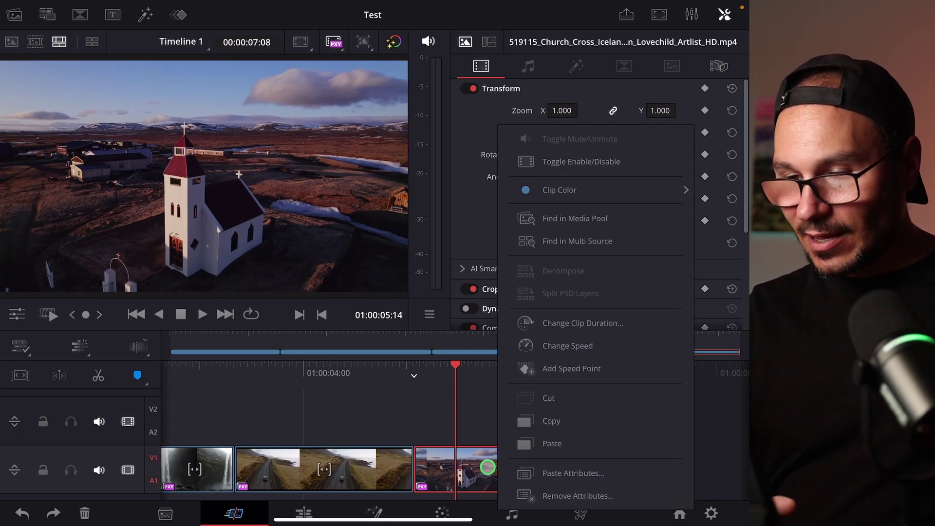
# Step: Choose Paste Attributes for the church clip
pyautogui.click(547, 475)
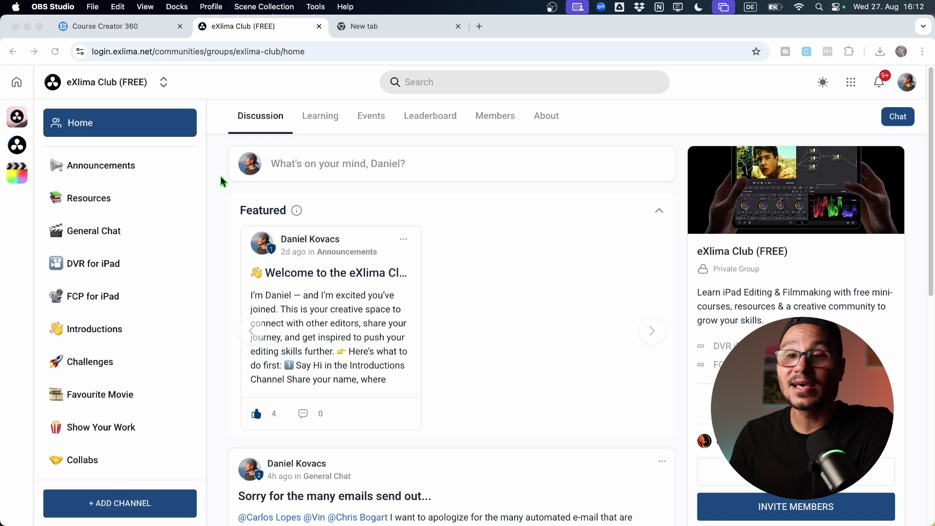
# Step: Bring the eXlima Club window forward and show its Learning courses
pyautogui.click(323, 122)
pyautogui.click(322, 122)
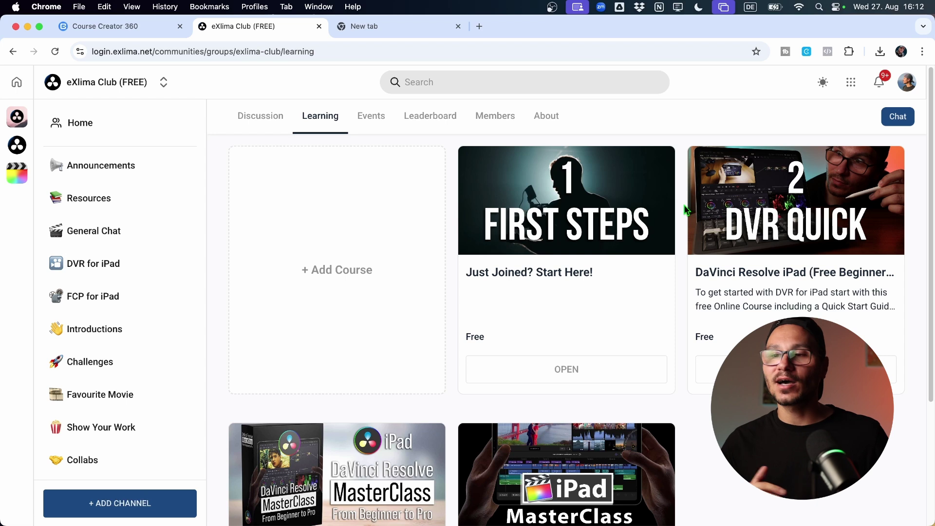
pyautogui.scroll(-3, 685, 210)
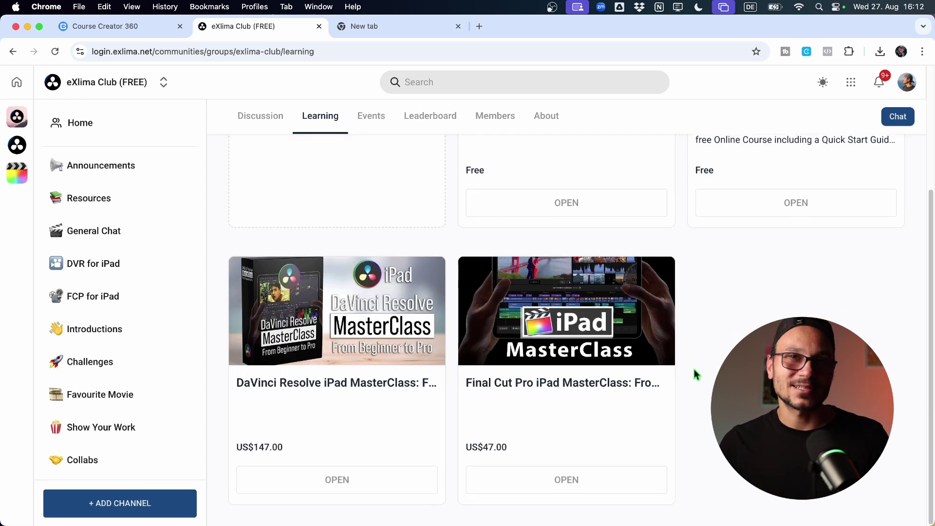
pyautogui.scroll(3, 693, 375)
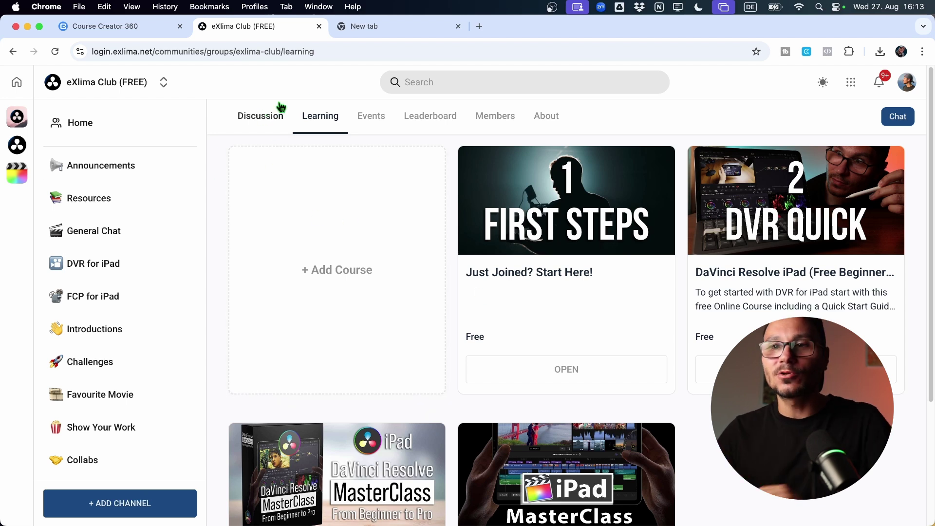
# Step: Check the new tab, return to eXlima Club, and show the August 2025 events calendar
pyautogui.click(371, 34)
pyautogui.write('exlima.net/Club')
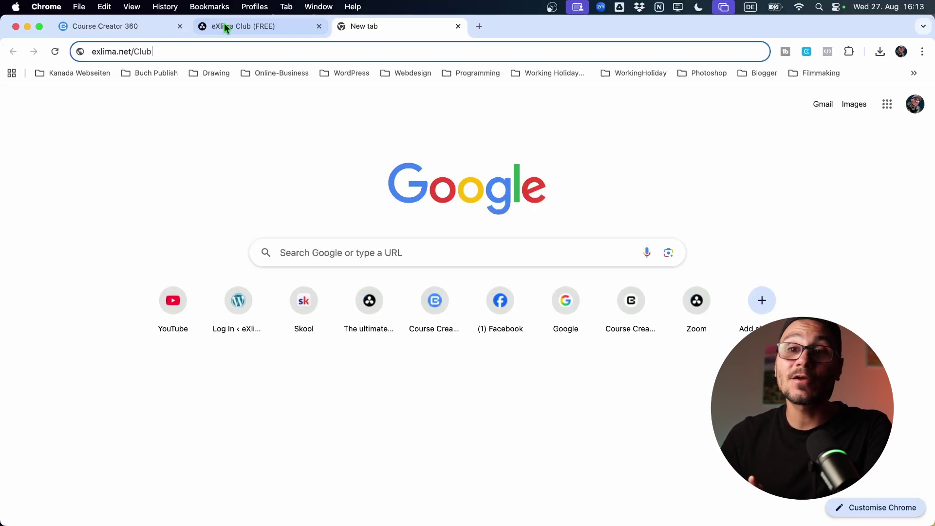
pyautogui.click(231, 30)
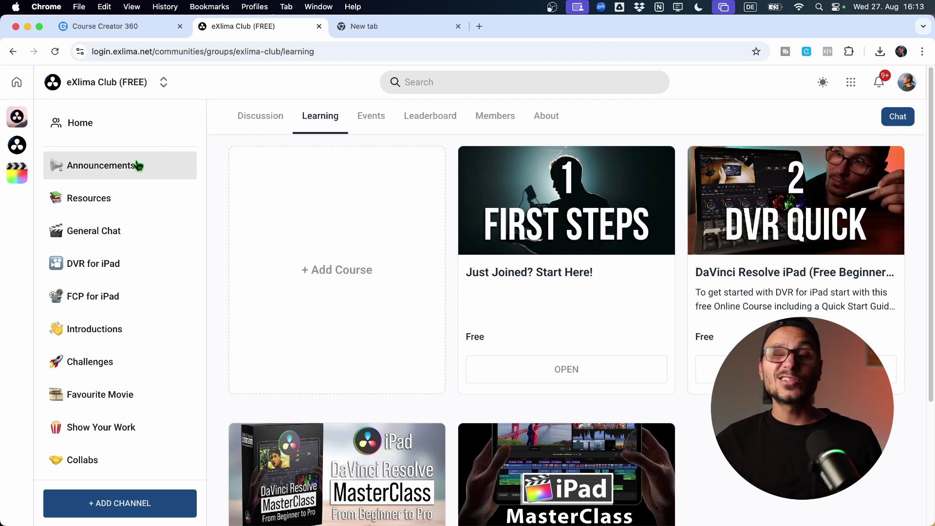
pyautogui.click(377, 121)
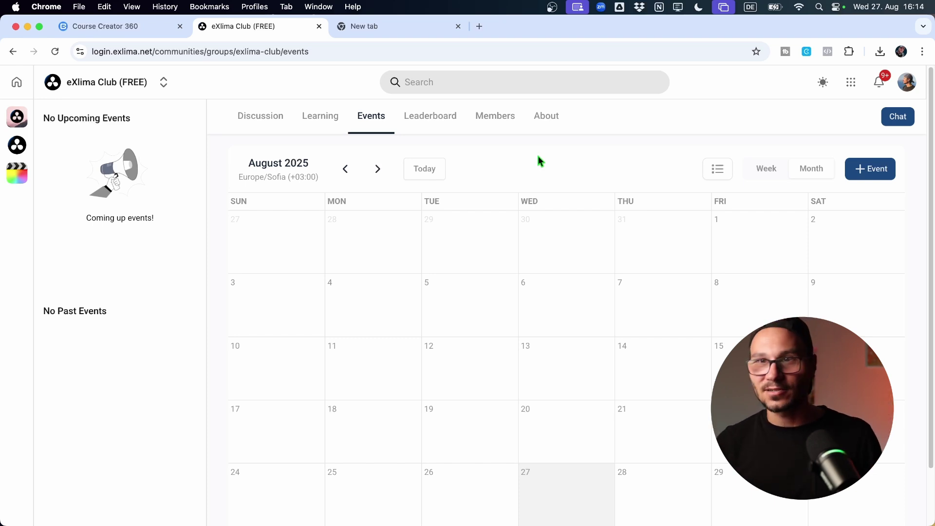
# Step: Show the eXlima Club Leaderboard with its nine member levels and point rankings
pyautogui.click(435, 117)
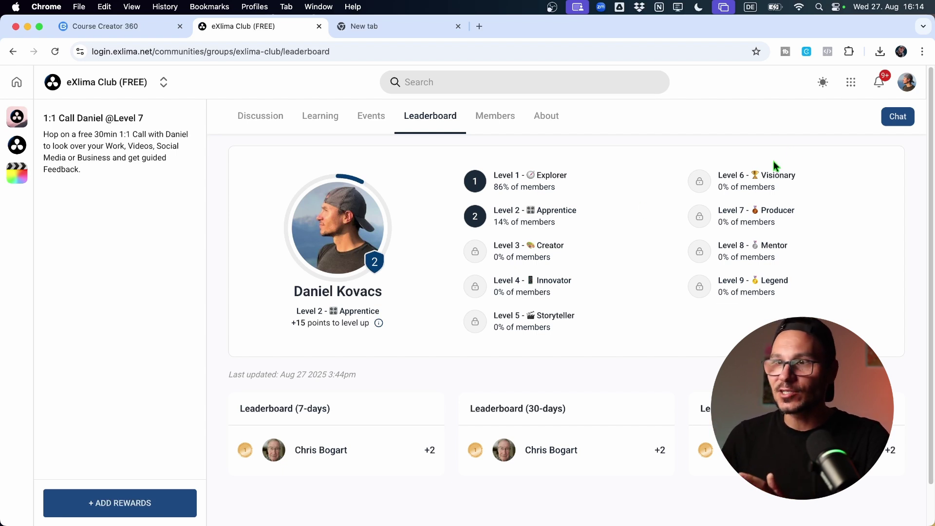
# Step: Open the member chat panel, then return to the home Discussion feed
pyautogui.click(898, 118)
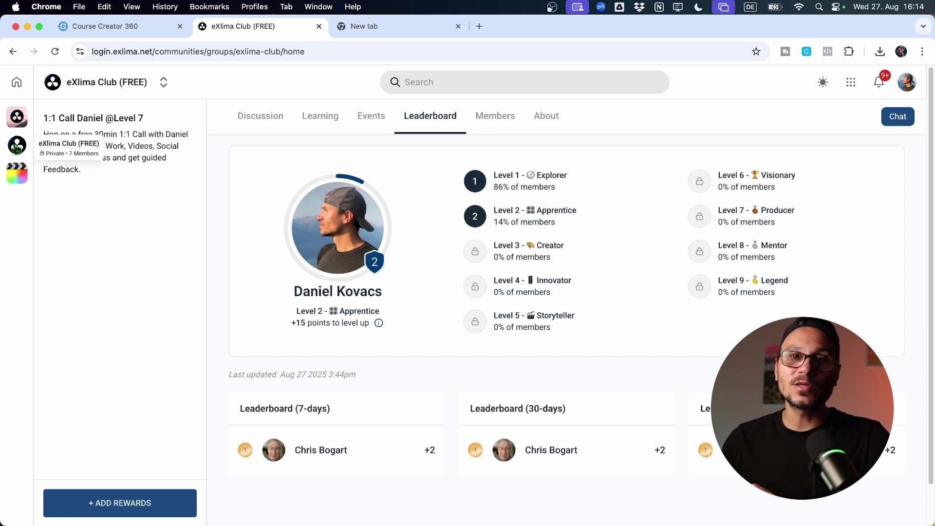
pyautogui.click(16, 145)
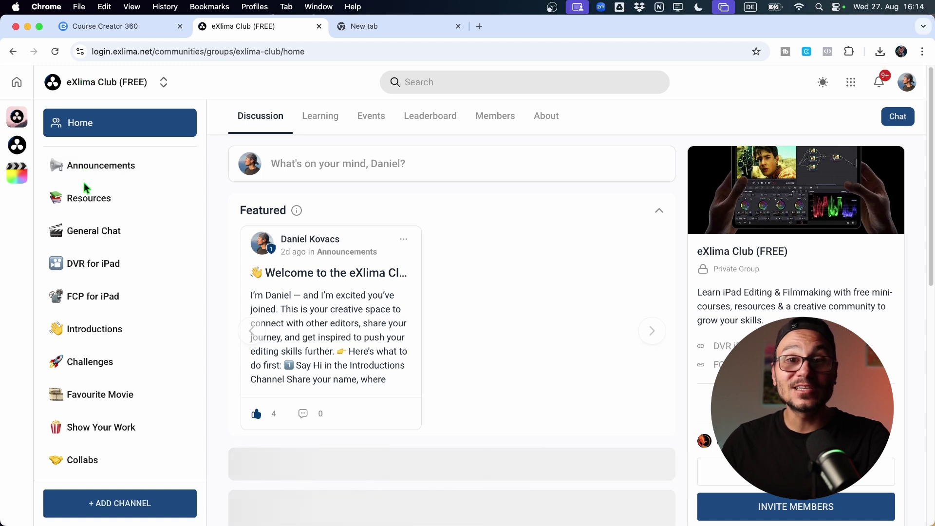
# Step: Visit DVR for iPad, FCP for iPad, Collabs, Show Your Work, Favourite Movie, Challenges, then Resources
pyautogui.click(80, 273)
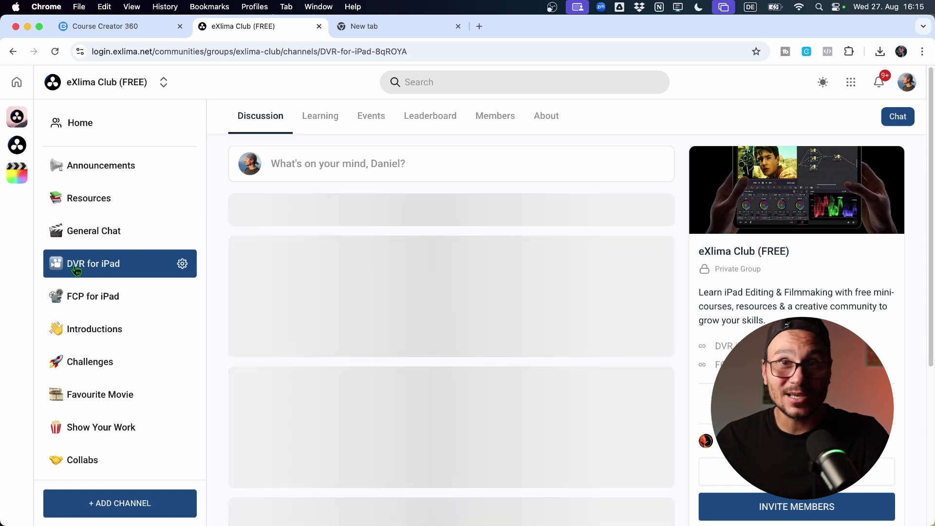
pyautogui.click(83, 302)
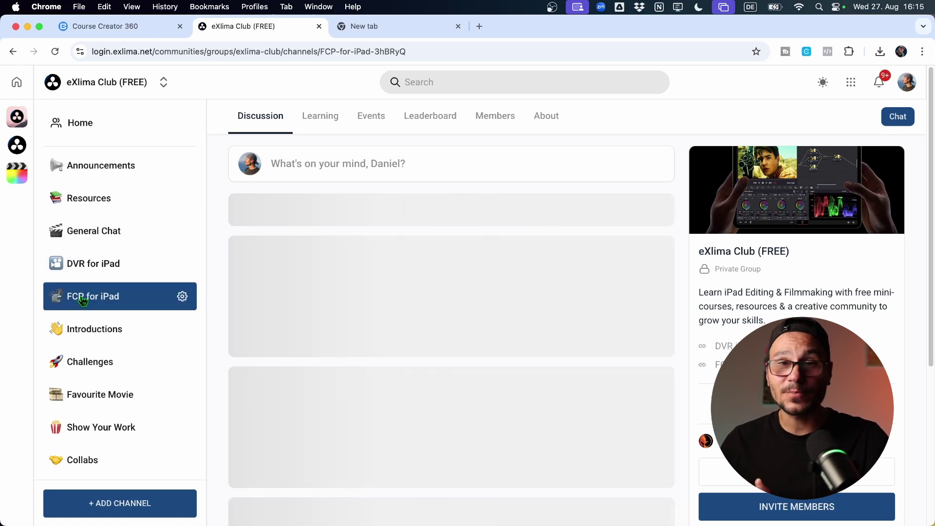
pyautogui.click(83, 458)
pyautogui.click(95, 434)
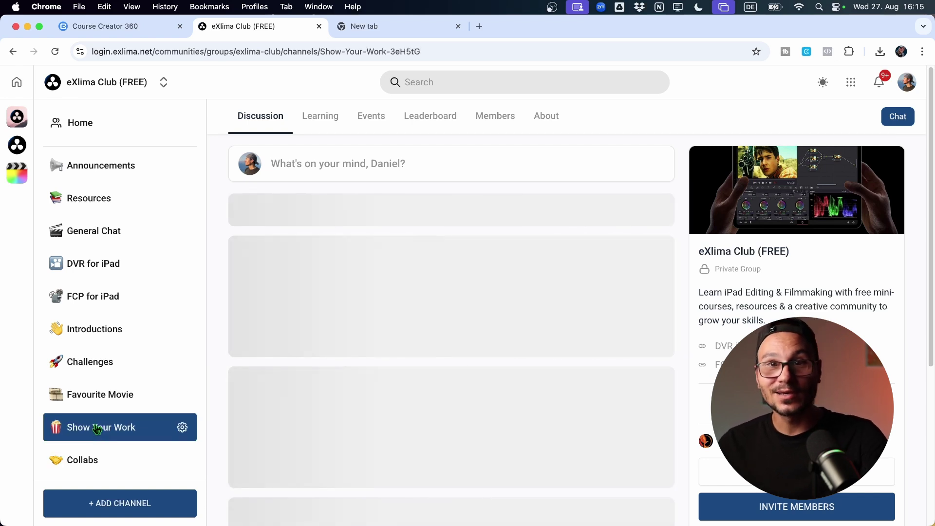
pyautogui.click(100, 398)
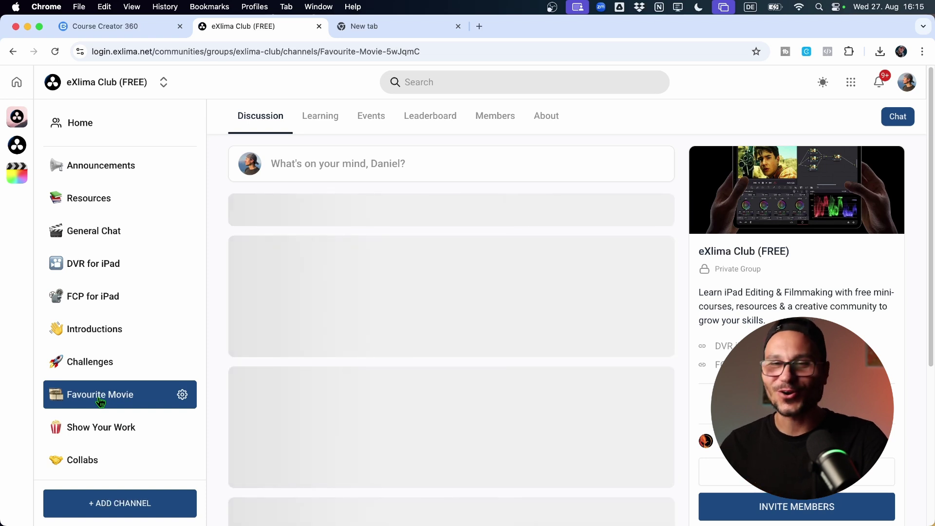
pyautogui.click(98, 365)
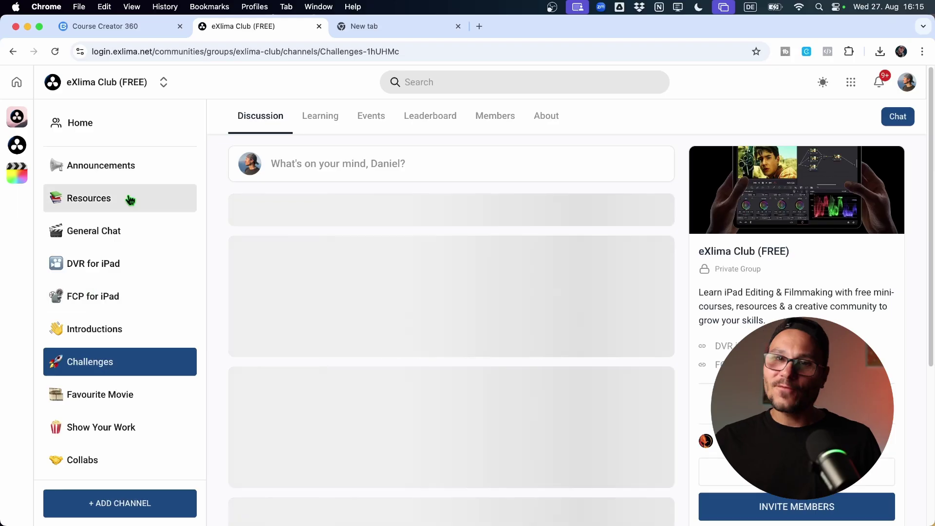
pyautogui.click(99, 203)
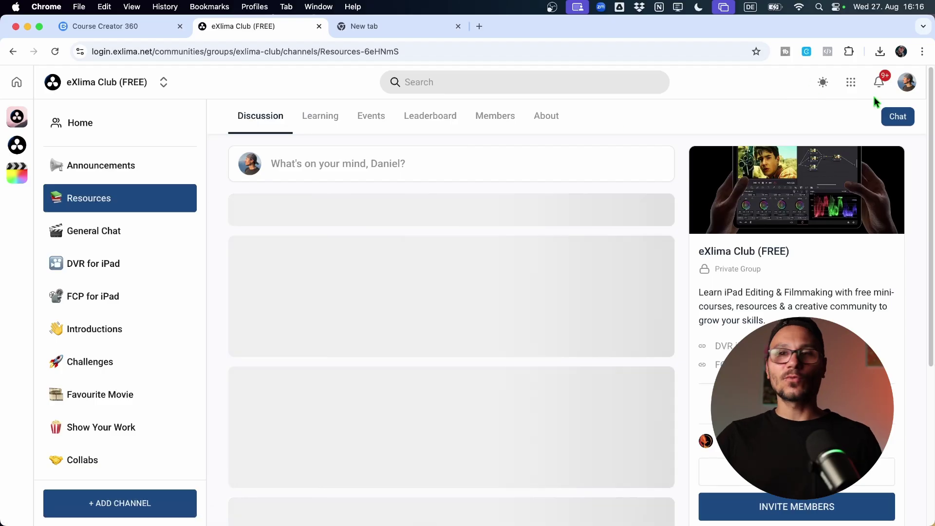
# Step: Open the eXlima Courses library from the apps grid, showing all 12 enrolled courses
pyautogui.click(853, 84)
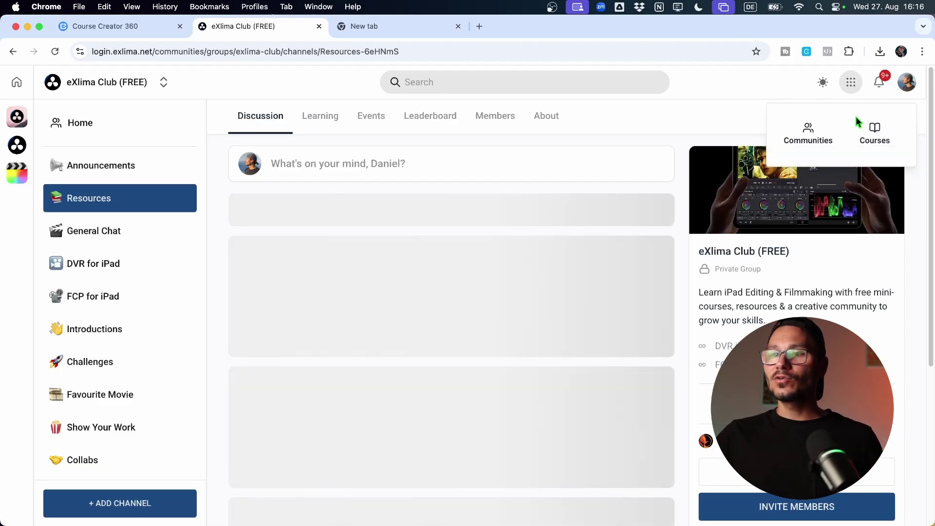
pyautogui.click(877, 137)
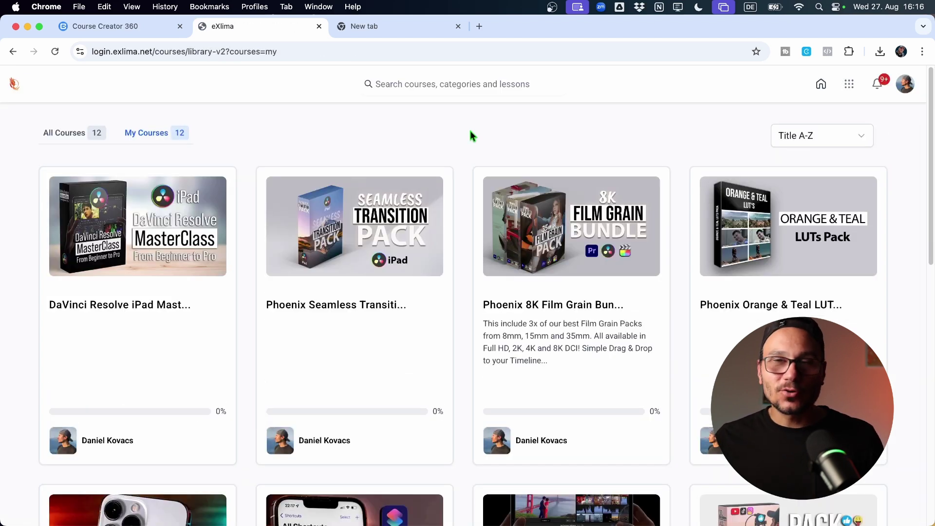
pyautogui.scroll(-2, 390, 355)
pyautogui.scroll(-10, 390, 355)
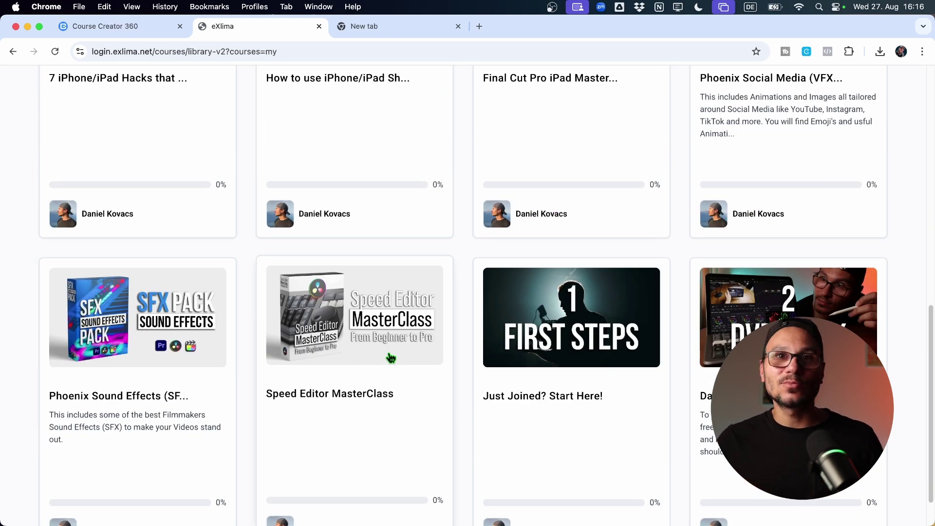
pyautogui.scroll(10, 464, 371)
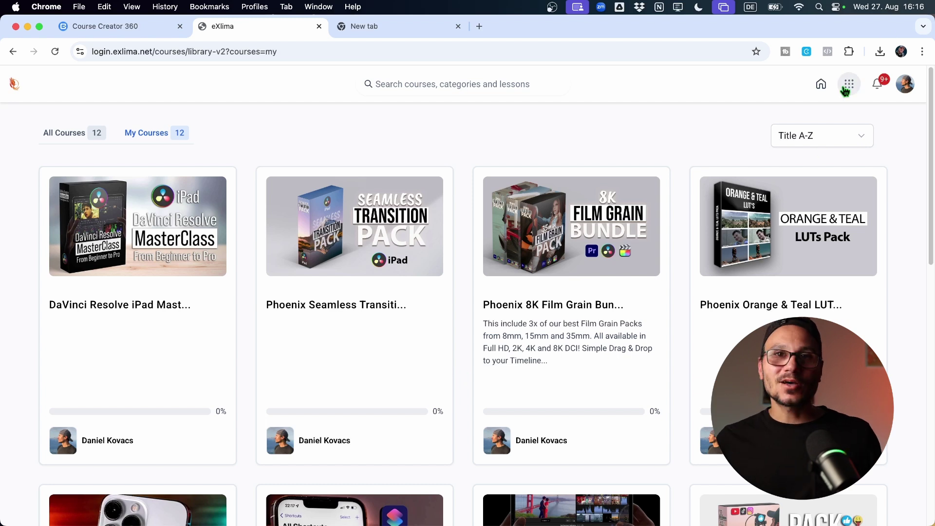
# Step: Load exlima.net/Club in a new incognito window to see the logged-out eXlima Club About page
pyautogui.click(365, 25)
pyautogui.write('exlima.net/Club')
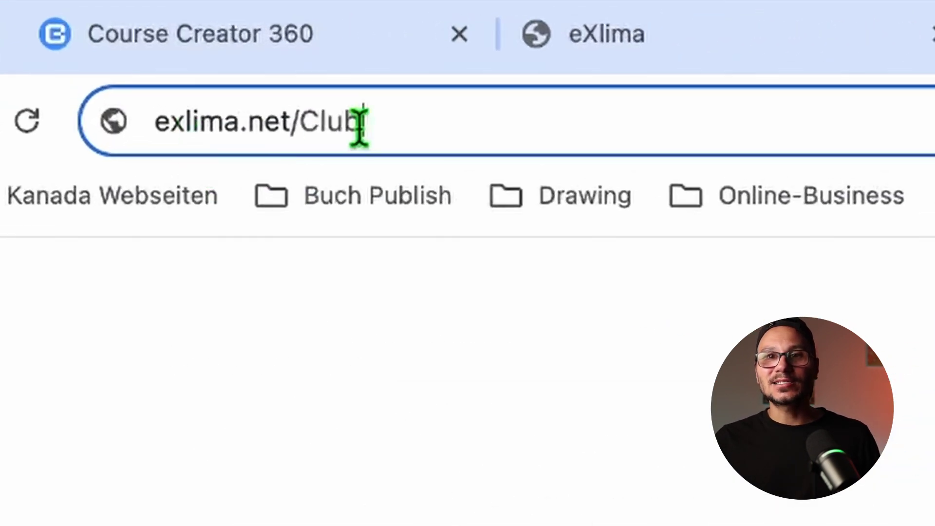
pyautogui.moveTo(432, 127); pyautogui.dragTo(110, 131)
pyautogui.press('super+c')
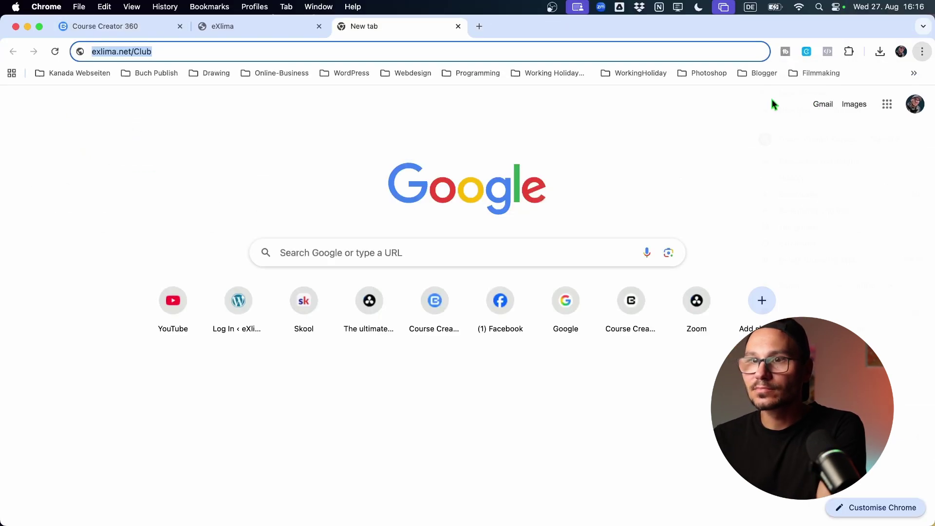
pyautogui.press('super+shift+n')
pyautogui.press('super+v')
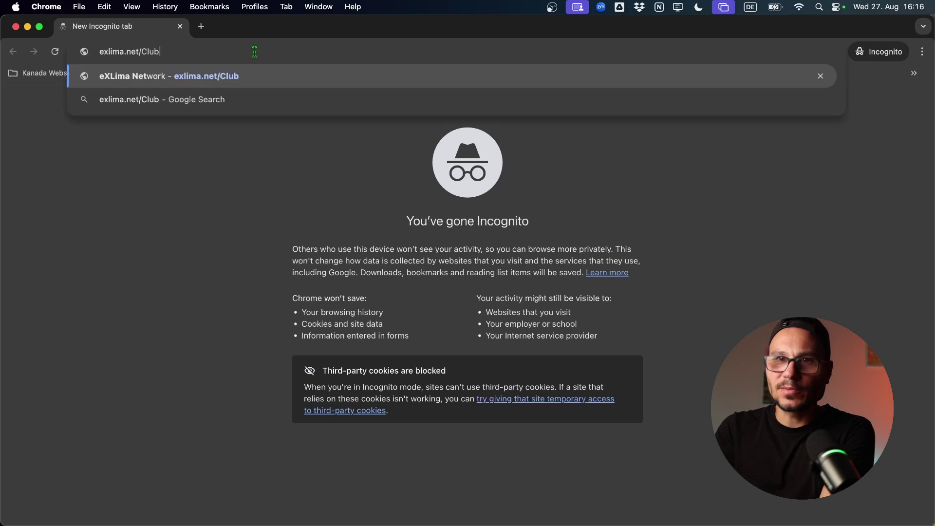
pyautogui.press('Return')
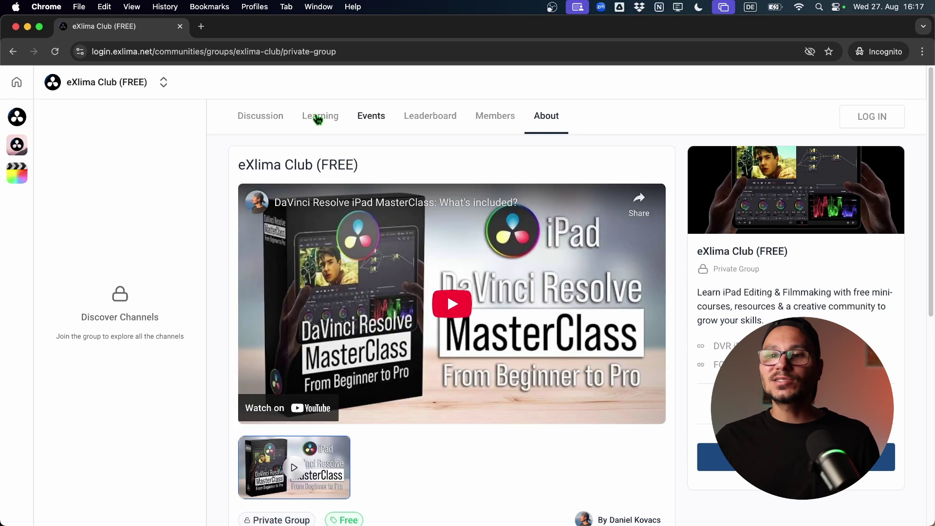
pyautogui.scroll(-5, 385, 342)
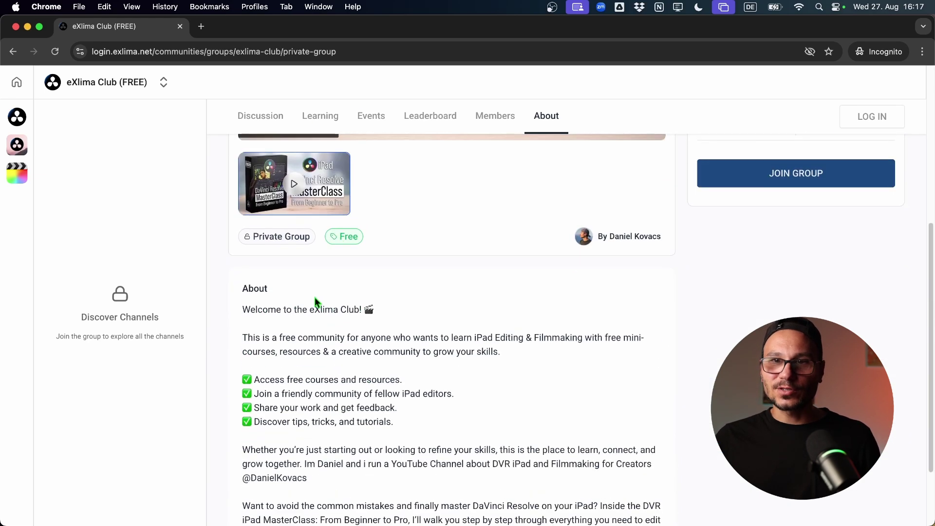
pyautogui.scroll(3, 385, 343)
pyautogui.scroll(3, 409, 304)
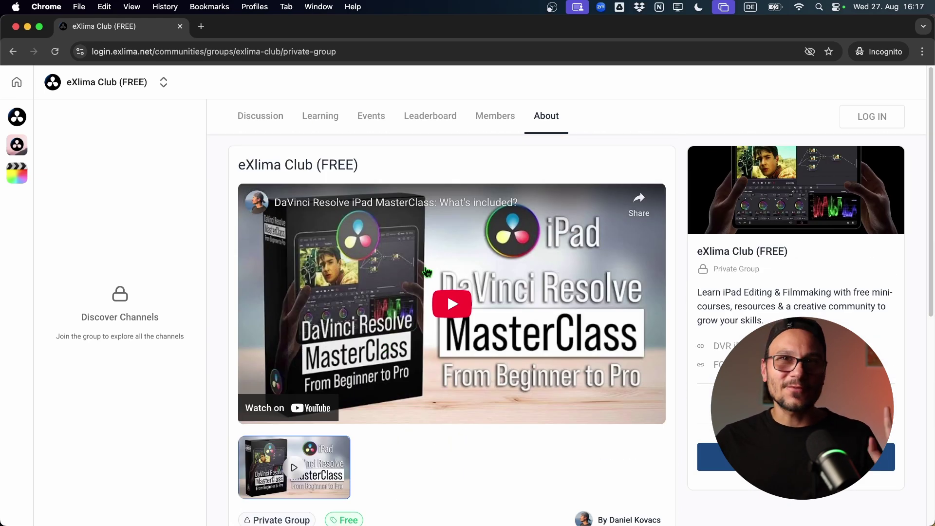